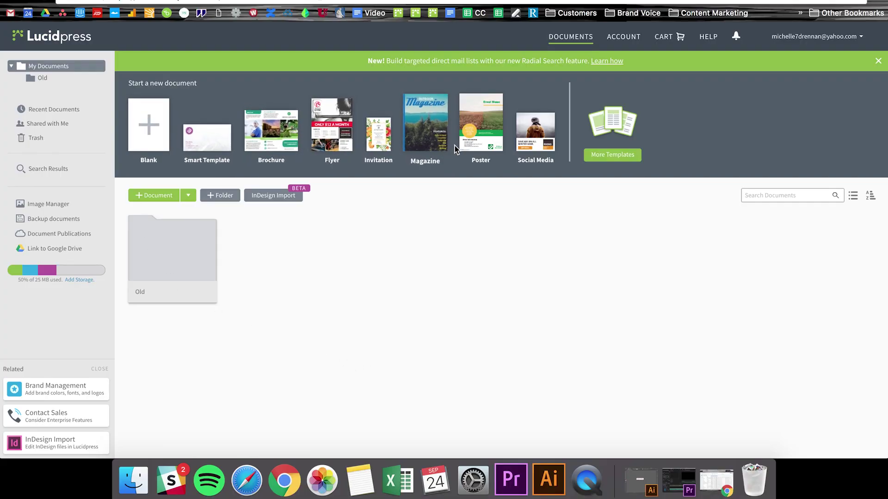
Create a new 36.806 × 20 in document from the Social Media > YouTube Channel Art Banner template
left_click(606, 155)
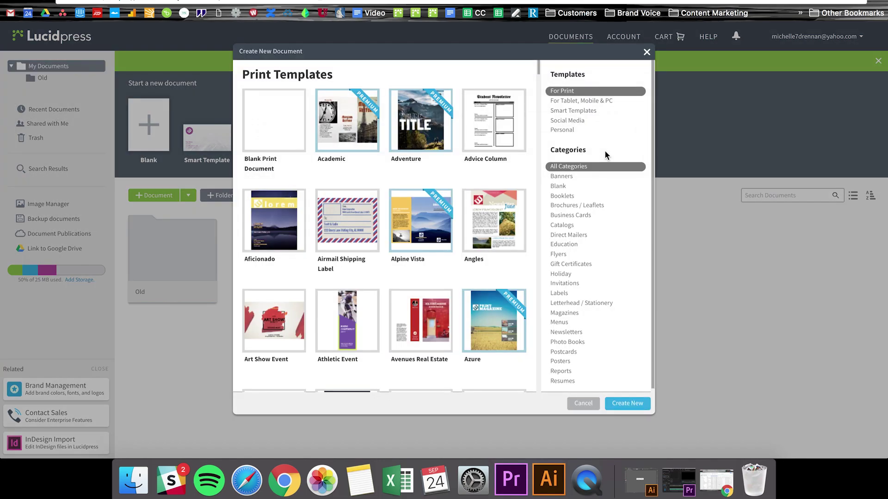
left_click(575, 123)
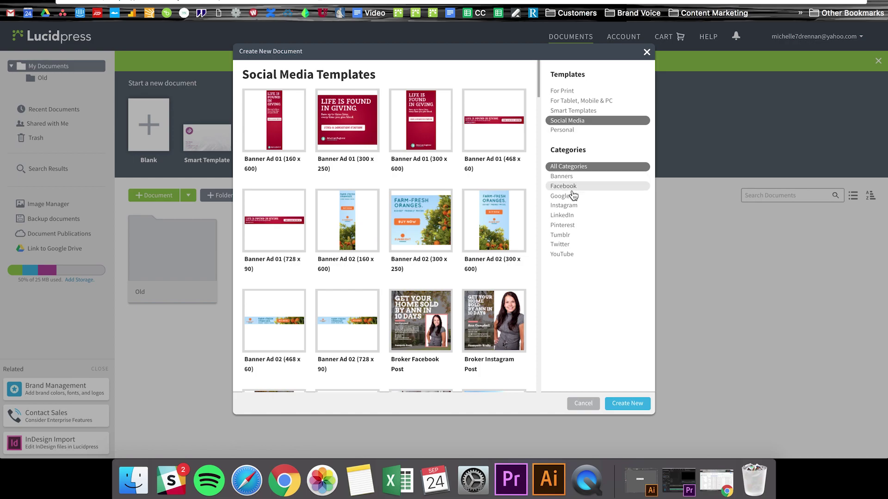
left_click(570, 257)
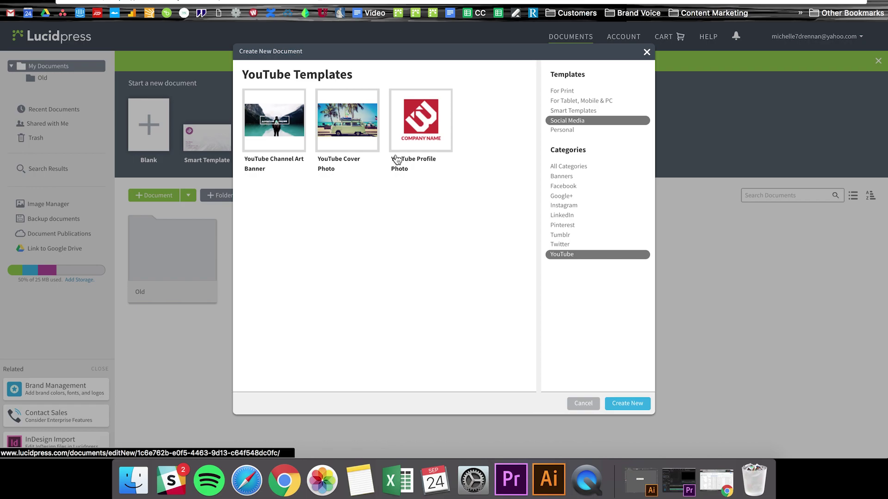
left_click(343, 155)
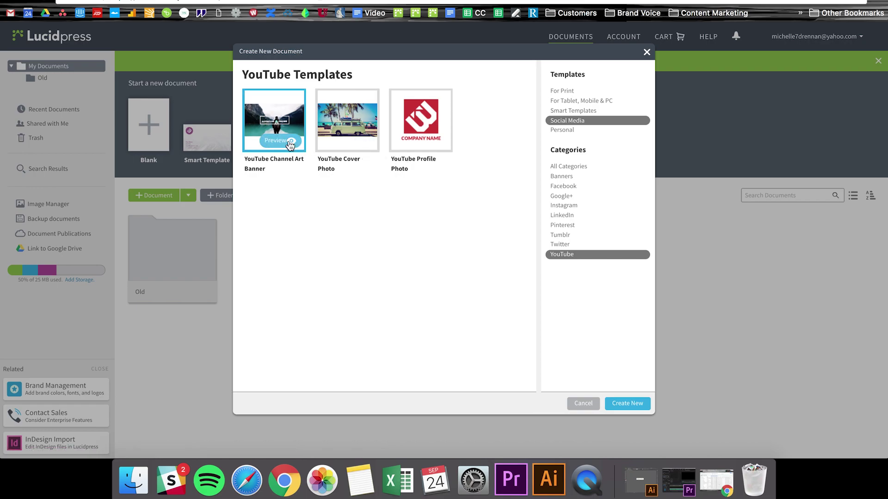
left_click(290, 146)
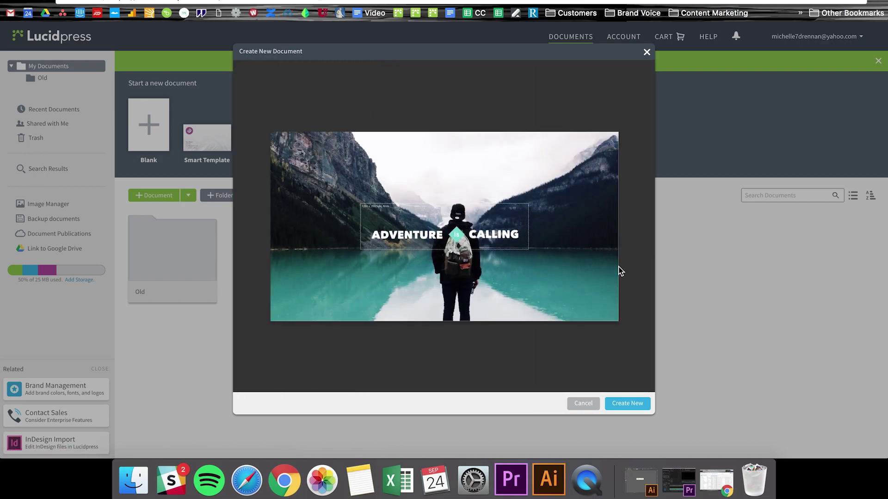
left_click(646, 53)
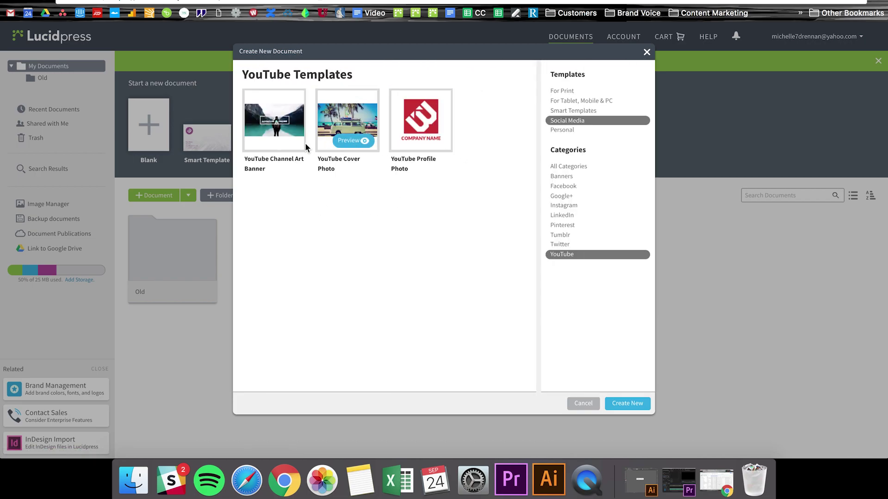
left_click(278, 125)
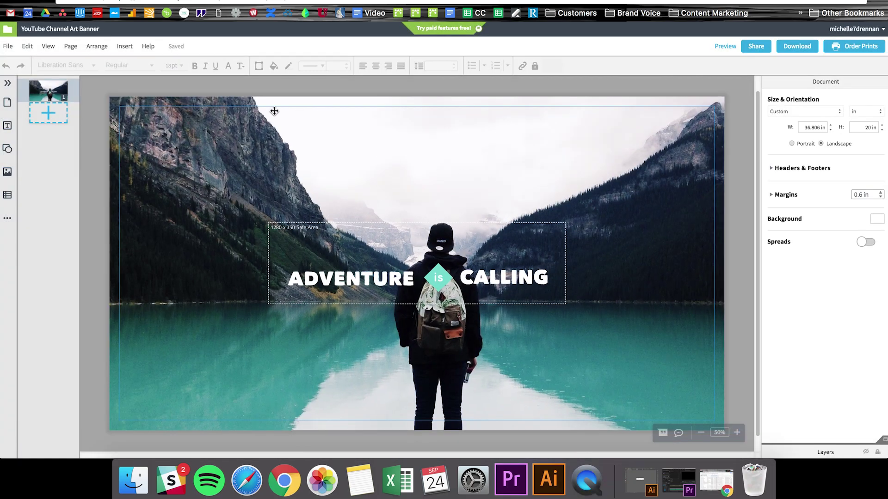
Rename the document 'City Life YouTube Banner' and show its page size in pixels, 2650 × 1440 px
left_click(63, 28)
type("Cl")
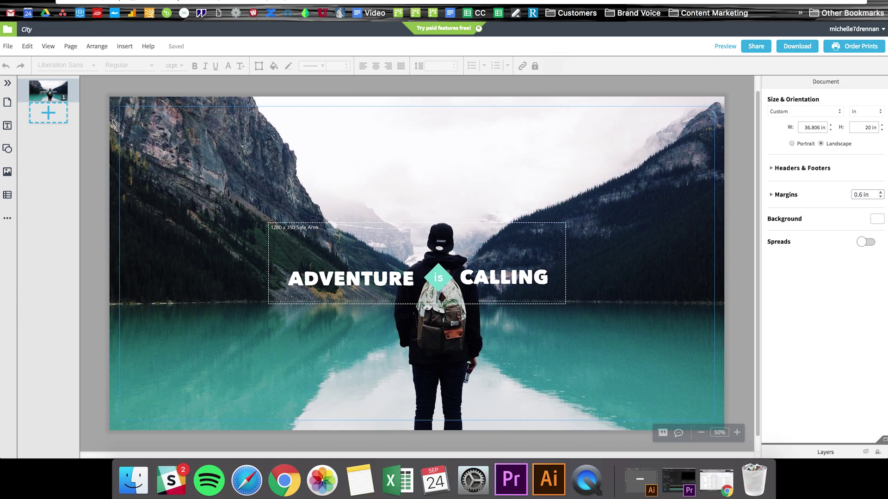
type("ity Life YouTube Ban")
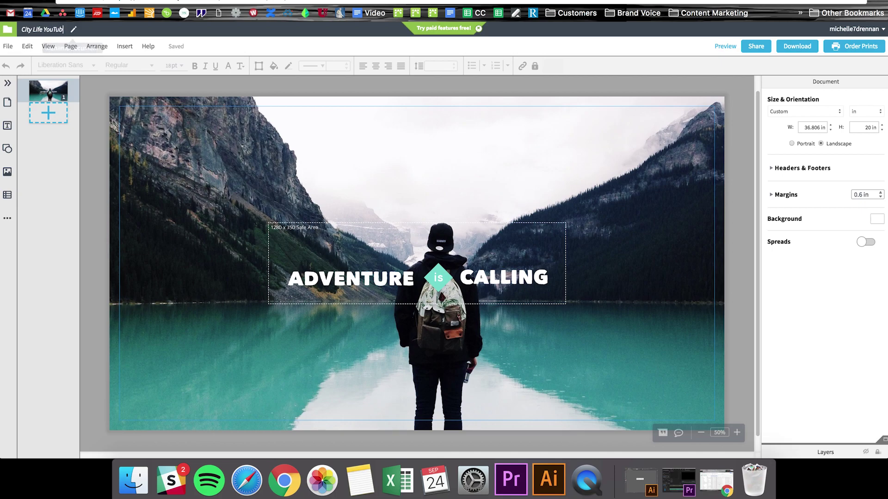
key("Return")
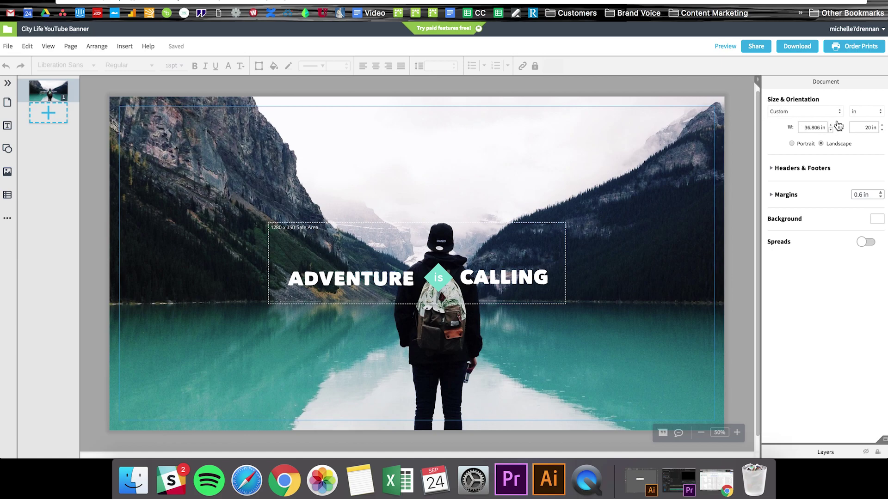
left_click(865, 112)
left_click(854, 140)
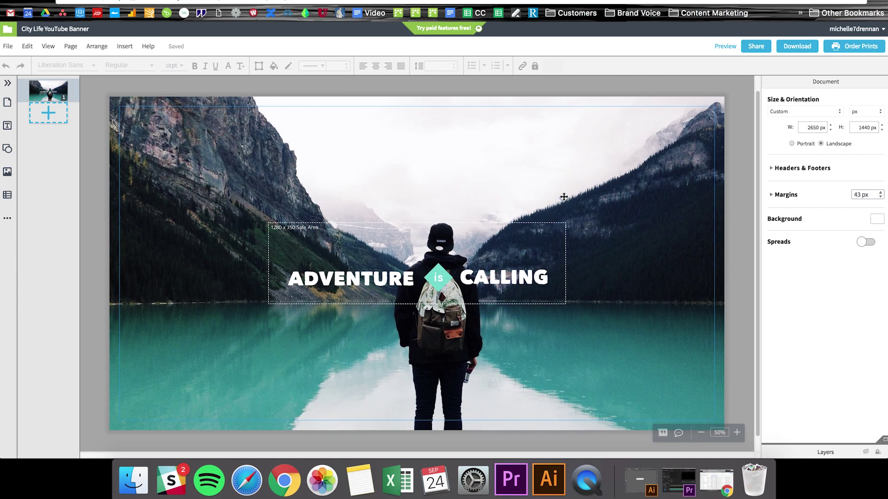
Drag seth-weisfeld-510811-unsplash (2).jpg from Finder onto the banner to replace the lake background
left_click(628, 265)
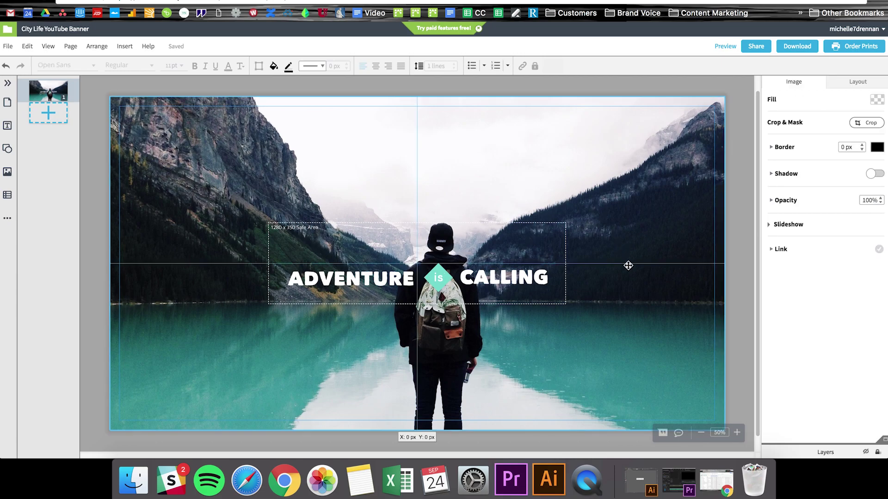
left_click(627, 266)
left_click(627, 265)
double_click(628, 265)
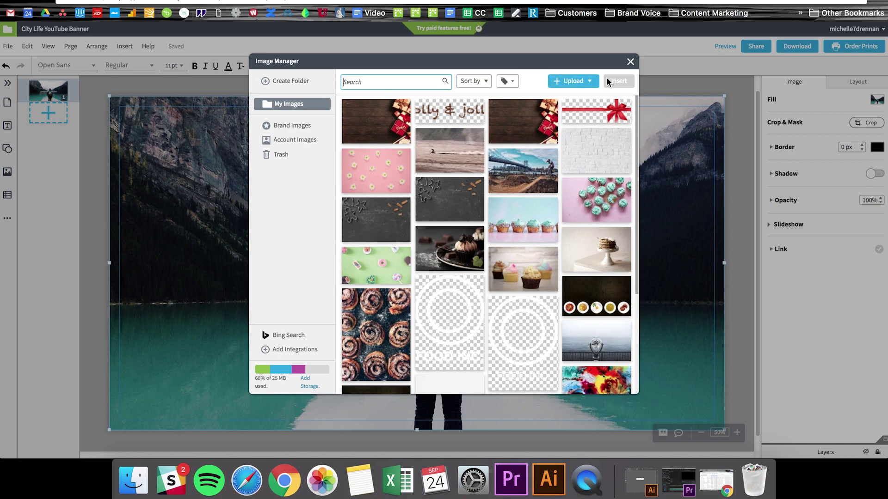
left_click(630, 62)
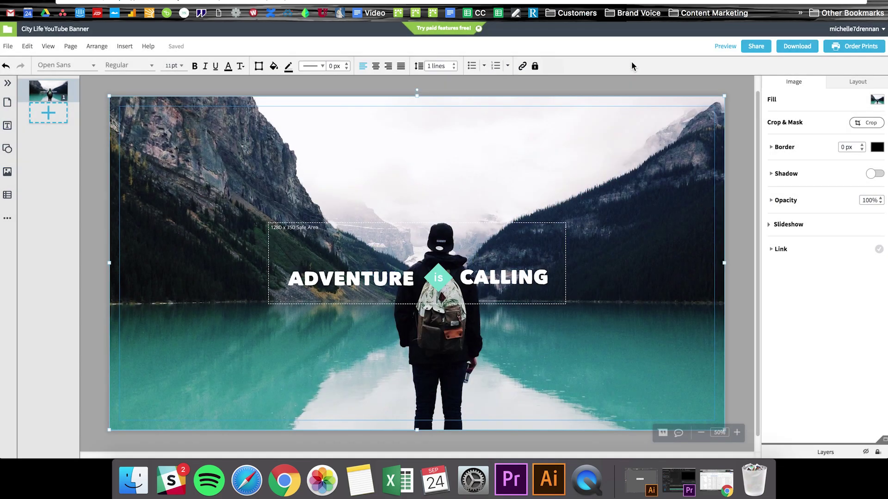
left_click(143, 481)
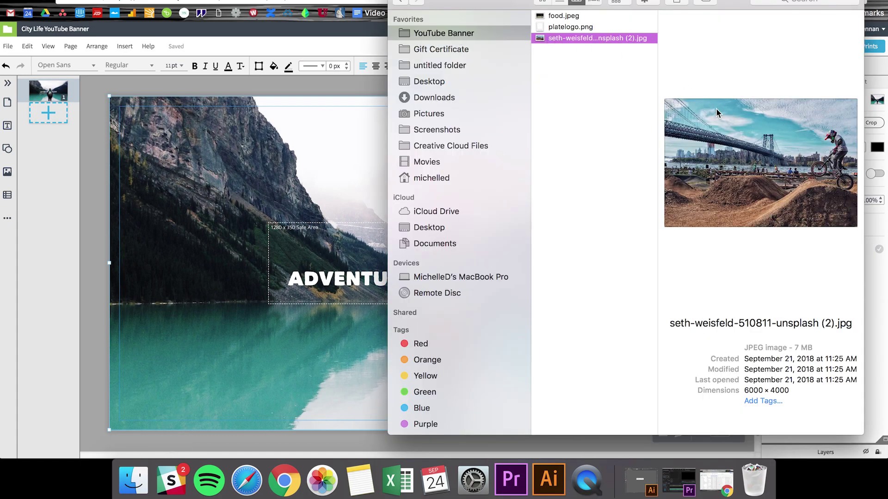
left_click_drag(567, 41, 274, 147)
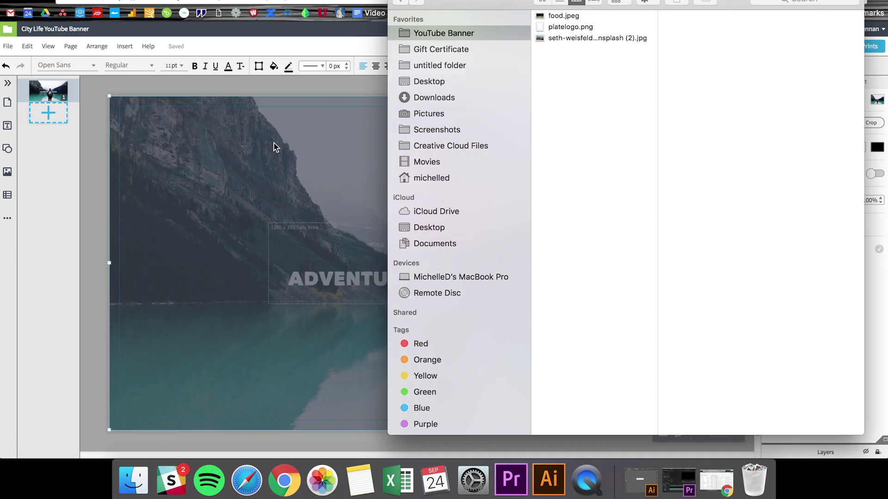
left_click_drag(269, 91, 269, 91)
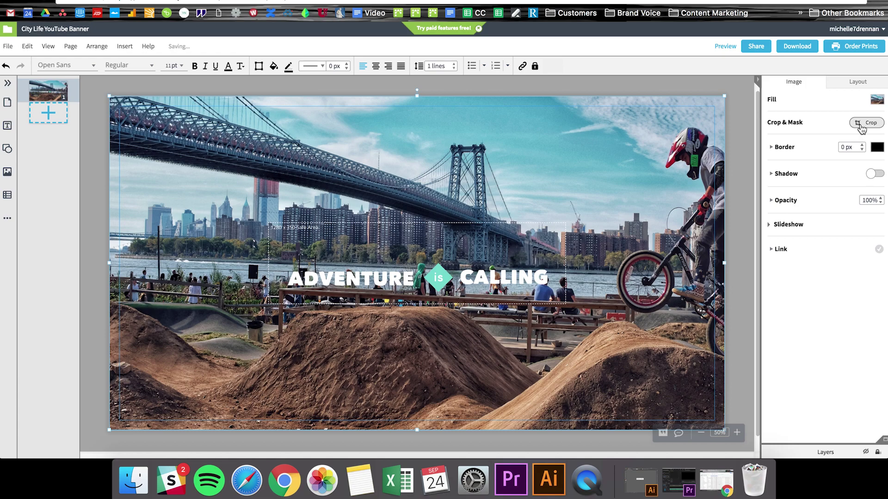
Crop, rescale and shift the BMX photo so the bridge, rider and jumps fit the frame
left_click(861, 124)
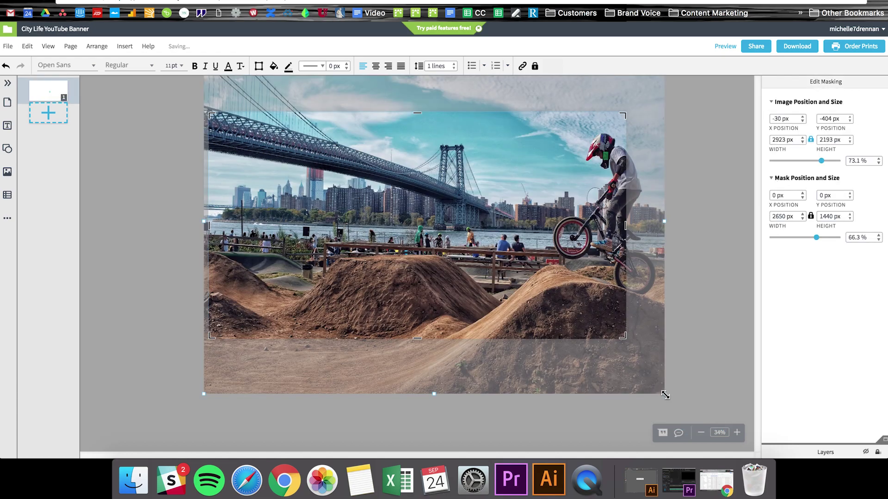
left_click_drag(665, 395, 626, 366)
left_click_drag(204, 365, 210, 362)
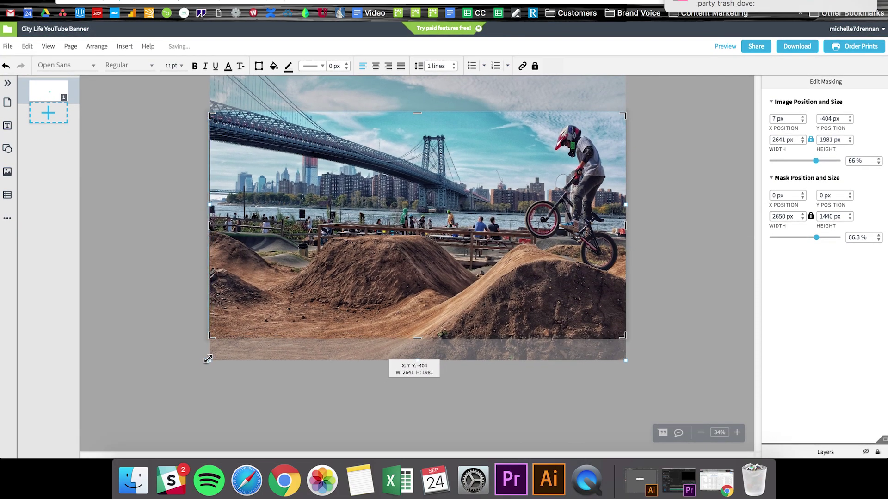
left_click_drag(376, 232, 377, 260)
left_click_drag(209, 392, 207, 394)
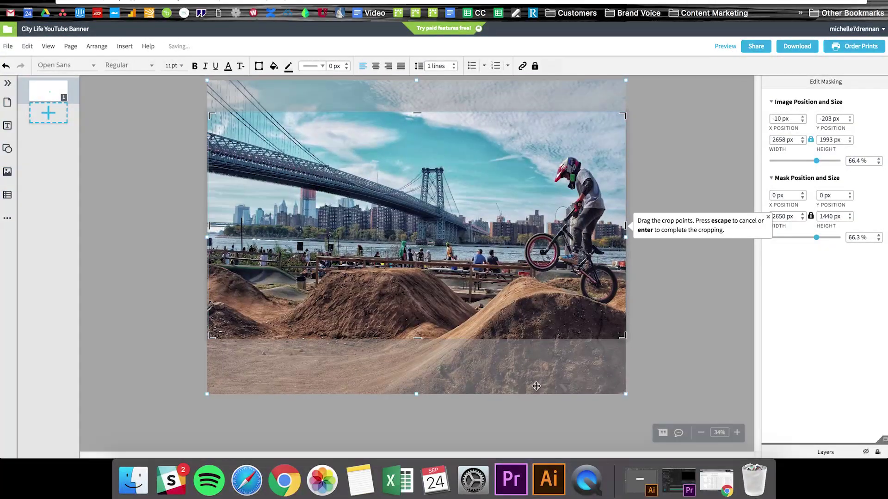
left_click_drag(627, 393, 630, 392)
key("Return")
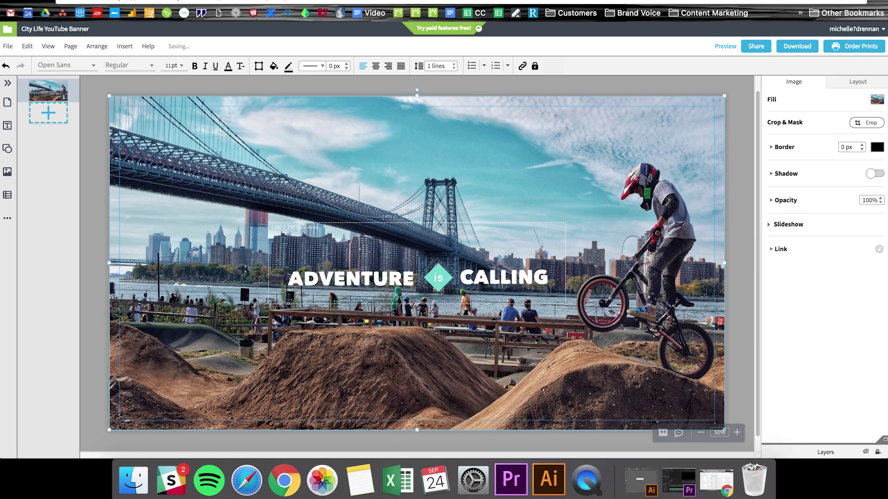
Select the teal 'is' diamond, undoing an accidental nudge of it
left_click(377, 278)
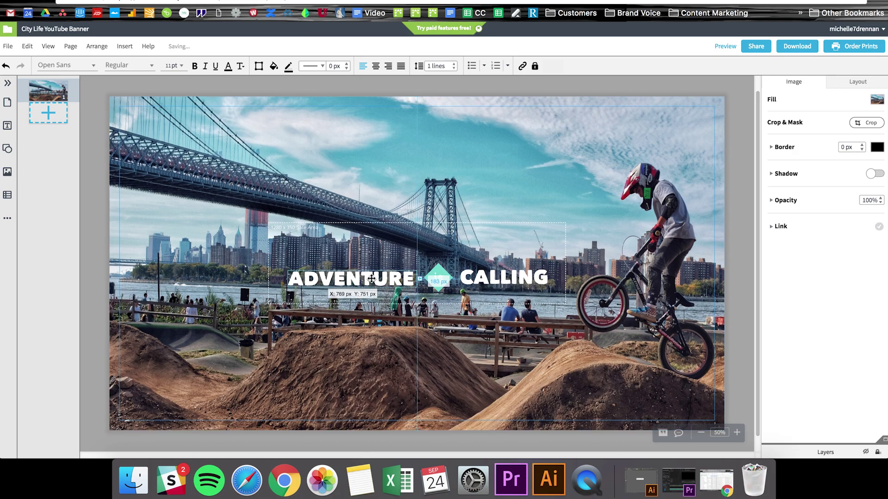
left_click(439, 280)
left_click(440, 281)
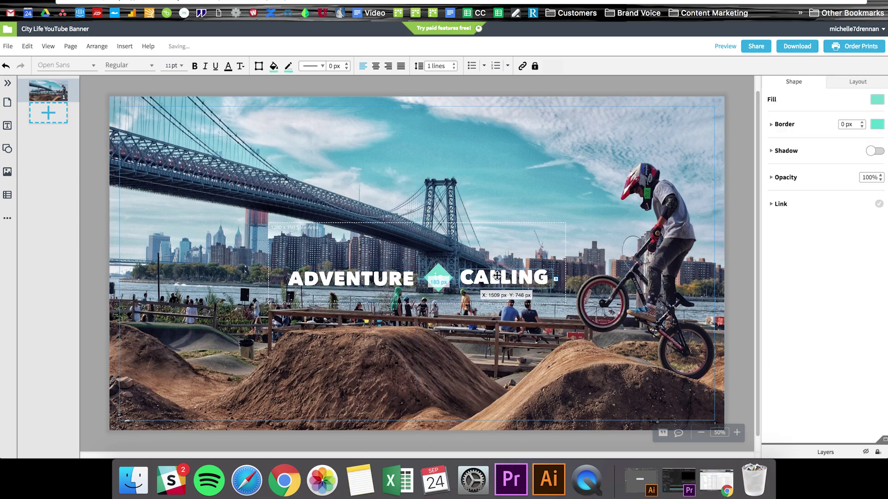
left_click(440, 282)
mouse_move(441, 283)
left_mouse_down()
mouse_move(437, 289)
mouse_move(453, 283)
left_mouse_up()
key("super+z")
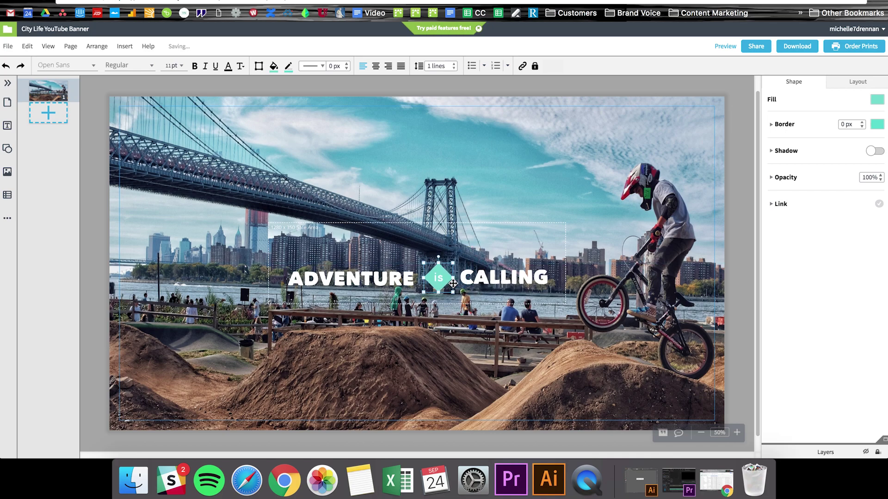
Delete the teal 'is' diamond from the banner
left_click(7, 148)
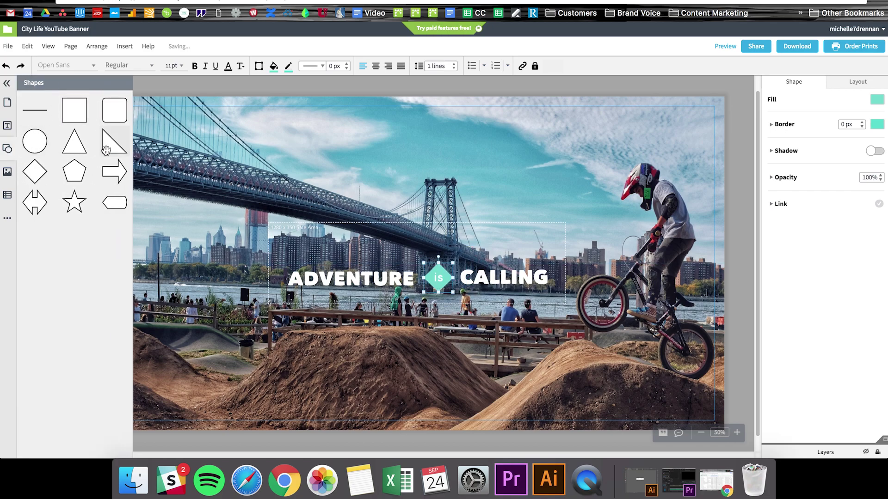
left_click(492, 192)
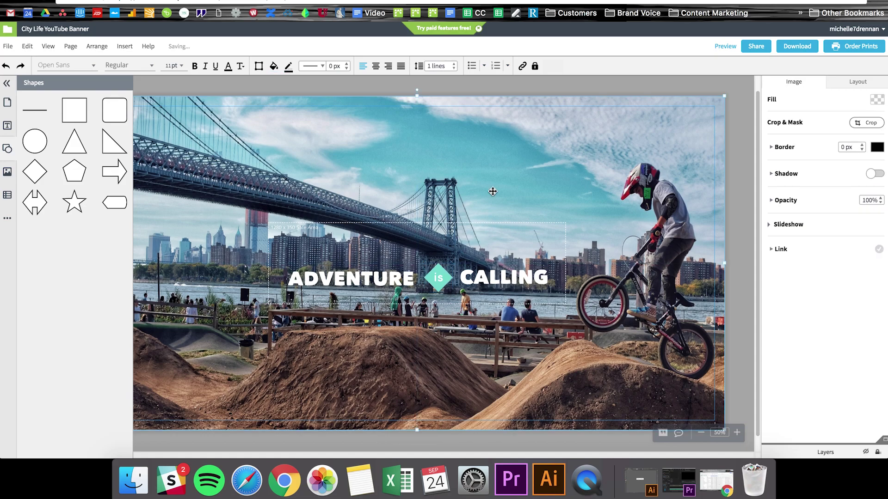
left_click(437, 279)
left_click(437, 280)
left_click(437, 279)
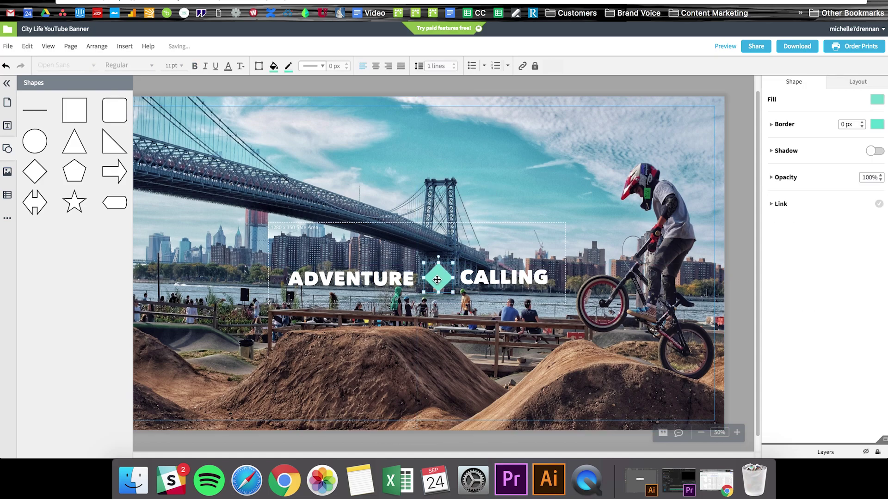
key("Delete")
Delete CALLING, move ADVENTURE up near the centre, and start clearing its text
left_click(504, 278)
key("Delete")
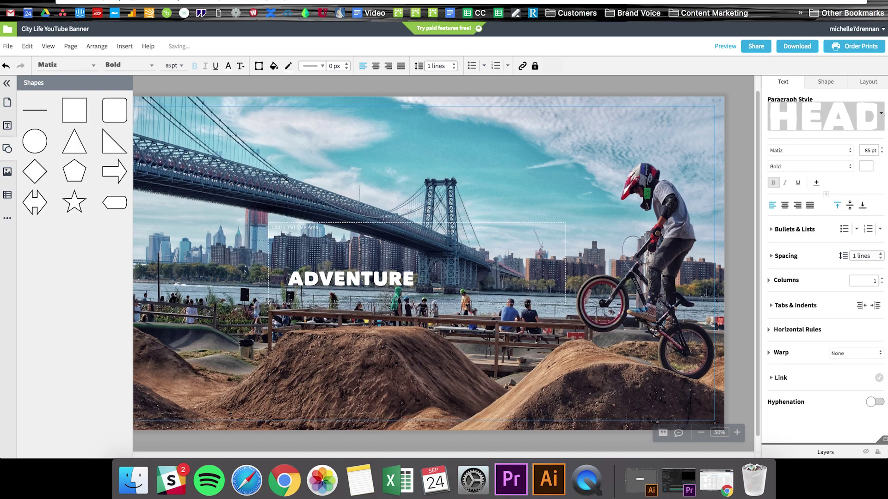
left_click_drag(390, 282, 468, 249)
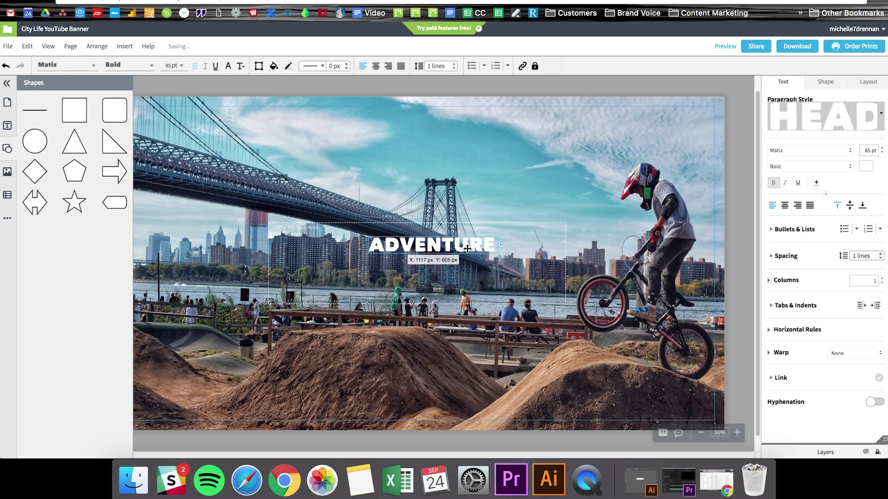
double_click(468, 249)
key("BackSpace")
Enter 'CITY NOW.' and 'SLEEP LATER.' on two lines, widen the box and centre-align the text
type("CITY")
key("BackSpace")
key("BackSpace")
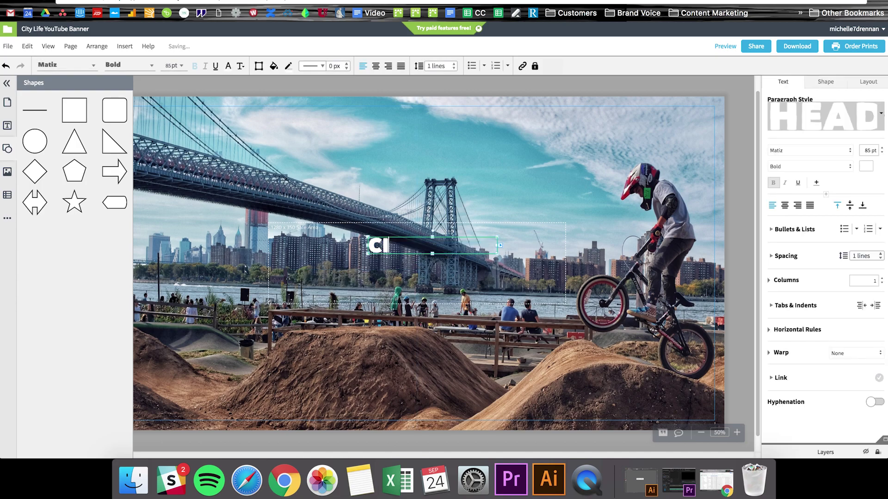
type("TY NOW.")
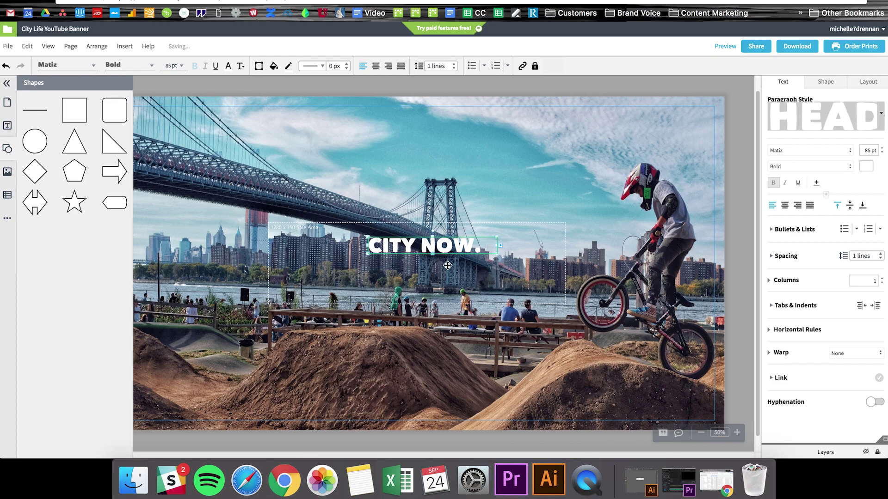
left_click(497, 257)
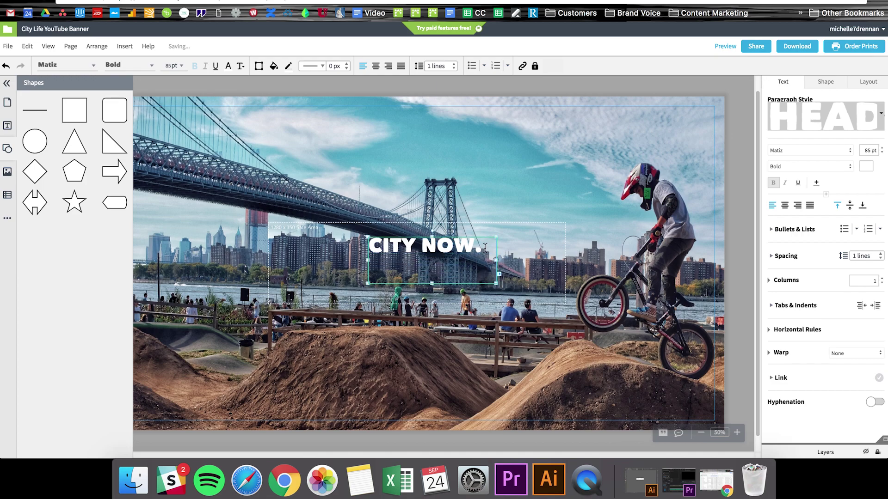
type("SLEEP")
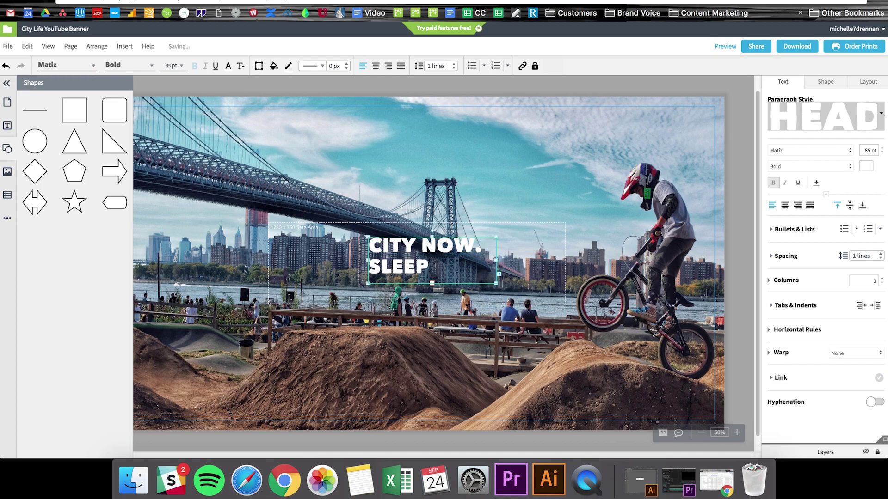
left_click_drag(502, 262, 512, 262)
left_click(785, 206)
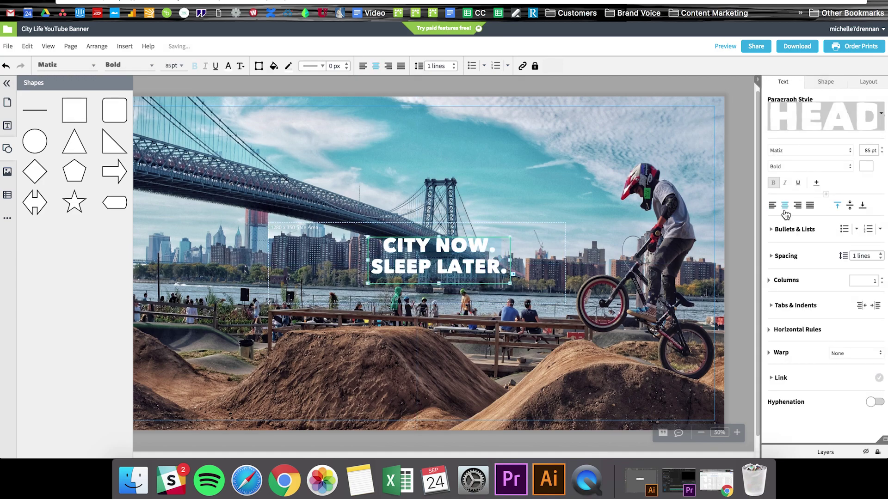
key("Escape")
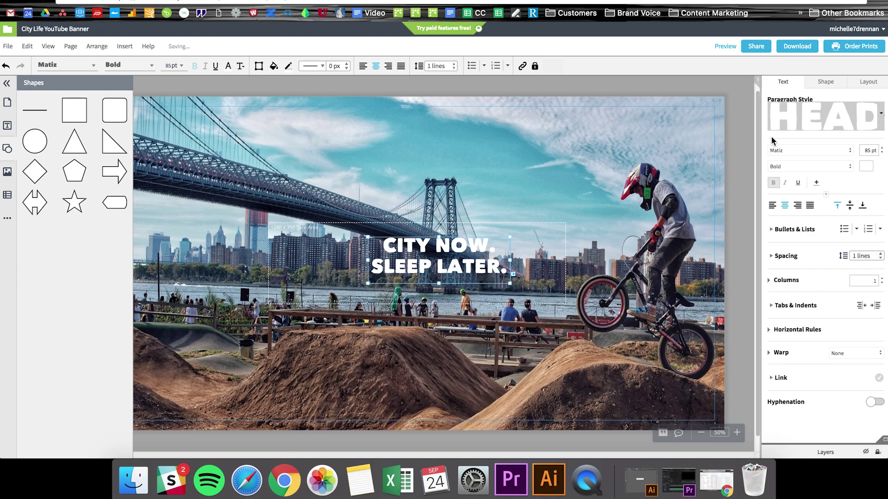
left_click(853, 153)
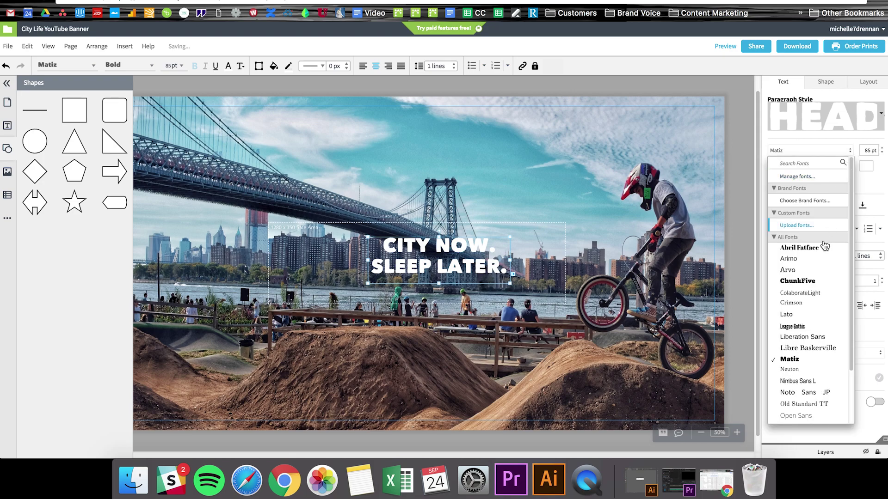
scroll(802, 359, "down", 3)
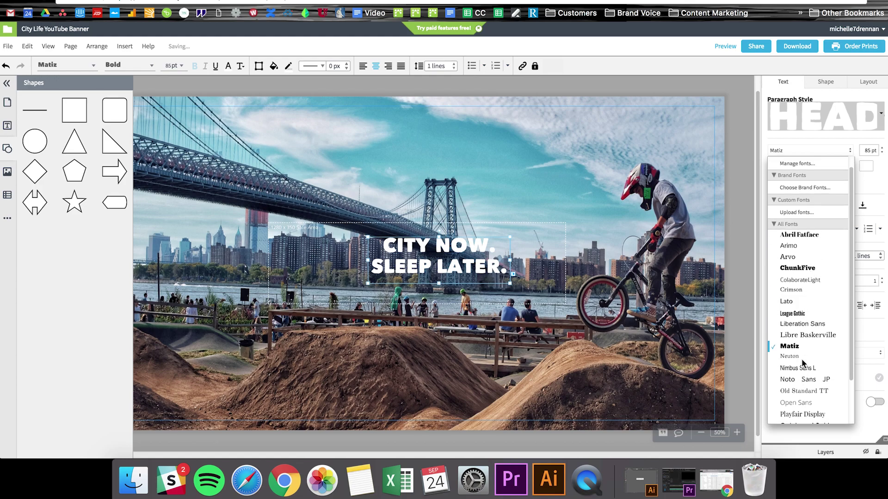
scroll(803, 363, "up", 3)
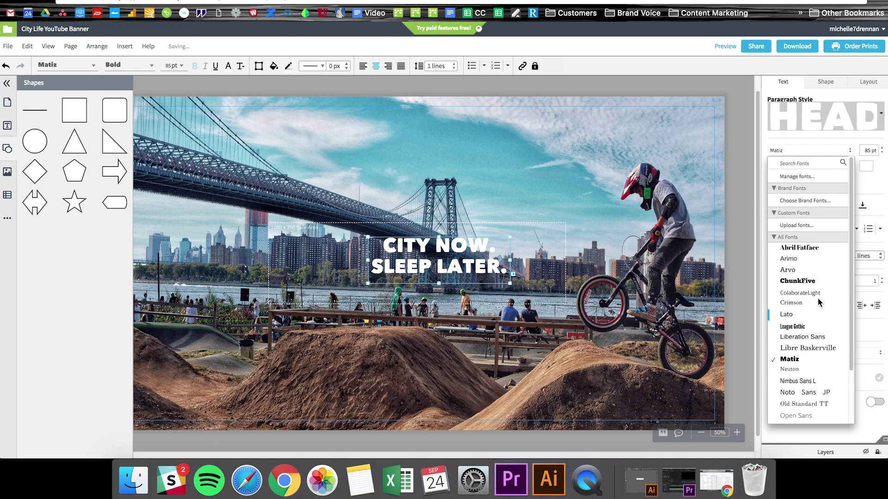
left_click(808, 207)
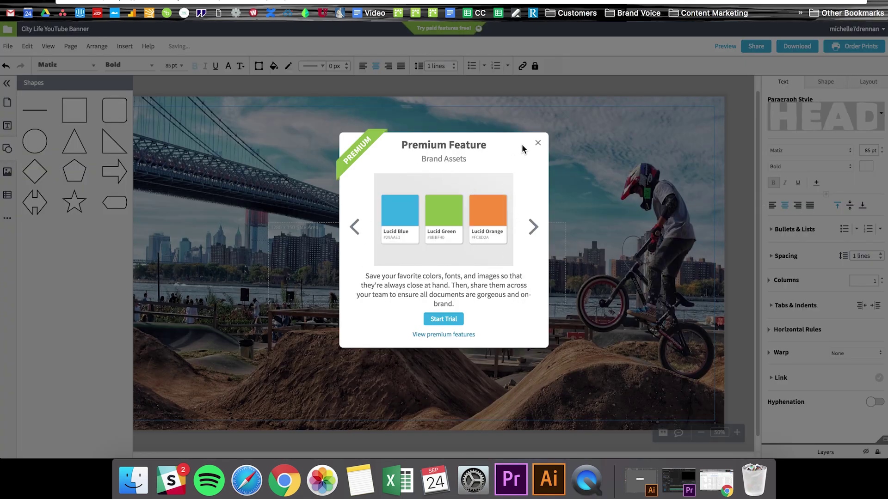
left_click(537, 143)
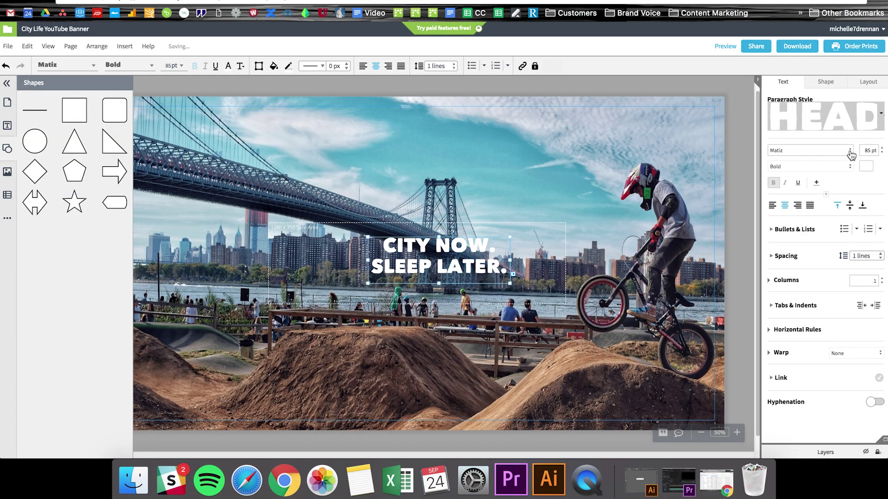
left_click(849, 151)
Set the headline in ChunkFive, widen its box and move it toward the banner's centre
left_click(797, 281)
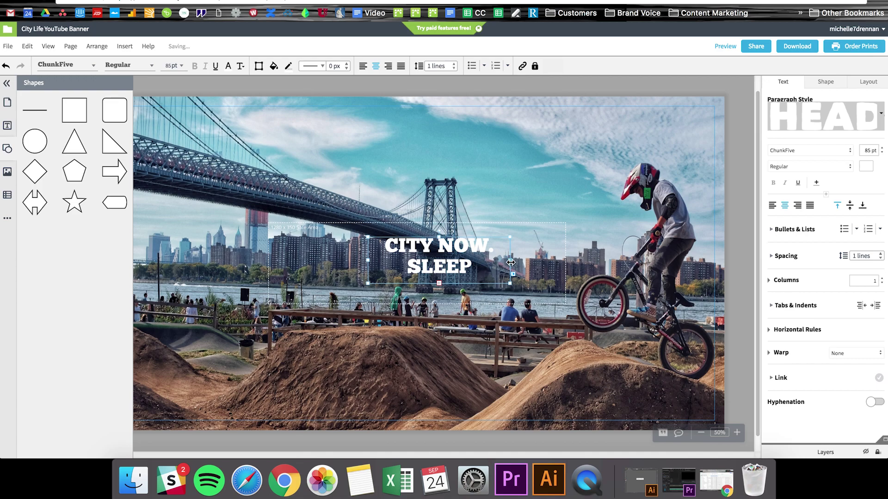
left_click_drag(510, 260, 529, 260)
left_click_drag(474, 269, 445, 276)
left_click(742, 273)
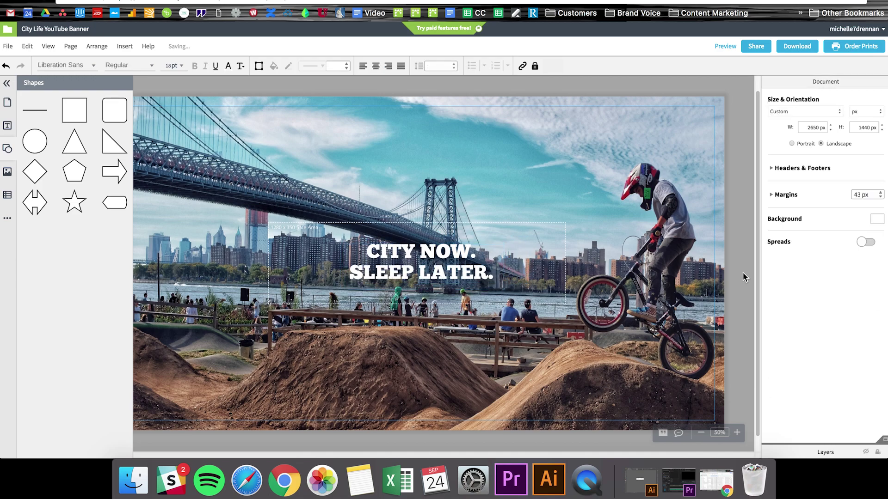
left_click(465, 262)
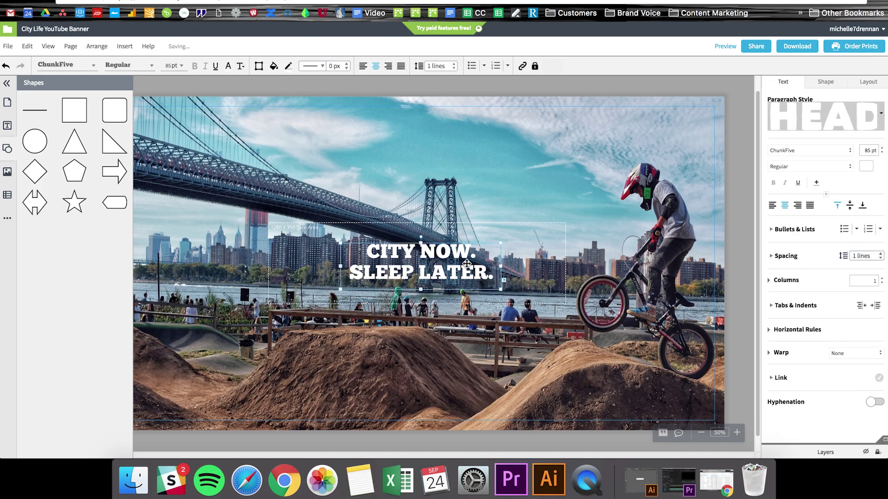
Reduce the headline font size to 77 pt so both lines fit inside the box
left_click(882, 153)
left_click(881, 154)
left_click(882, 154)
left_click(882, 153)
left_click(882, 154)
left_click(882, 153)
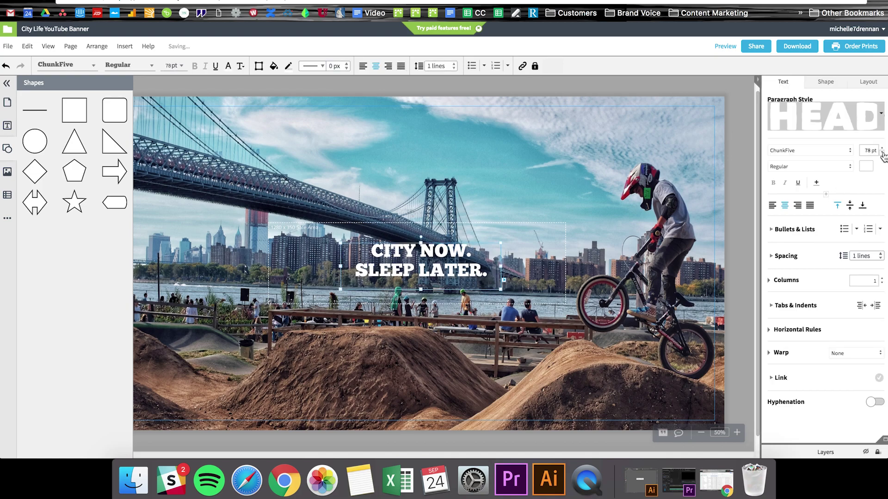
left_click(881, 154)
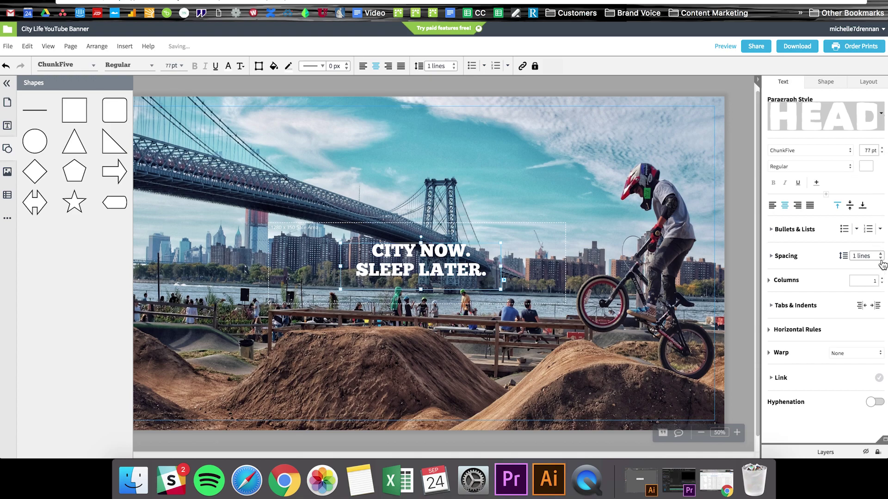
left_click(737, 198)
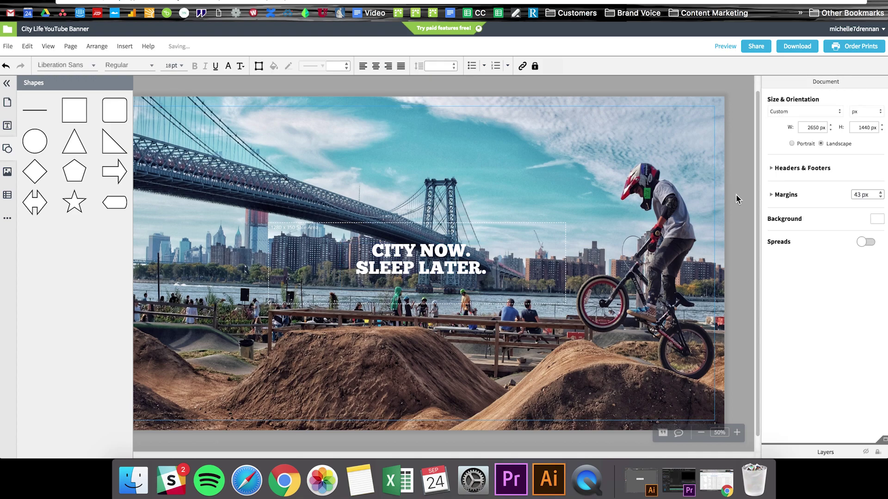
left_click(446, 255)
left_click(745, 283)
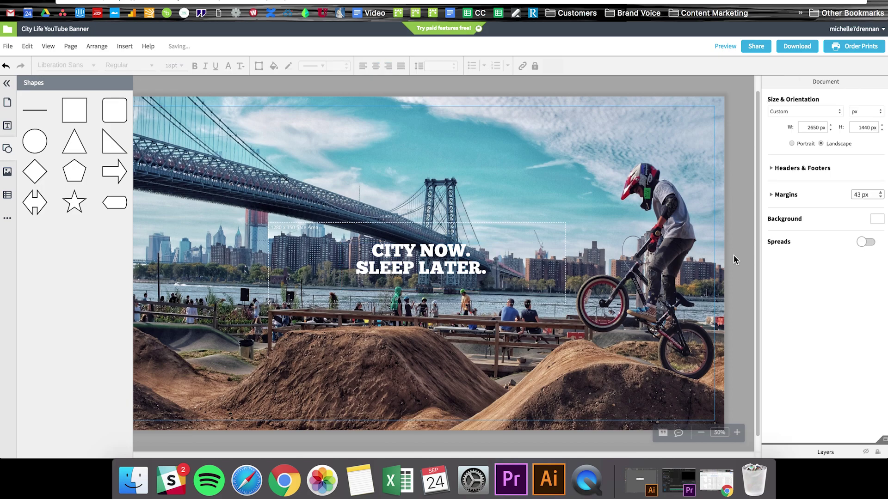
Delete the '1280 x 350 Safe Area' label and zoom out to 33% to view the whole banner
left_click(486, 267)
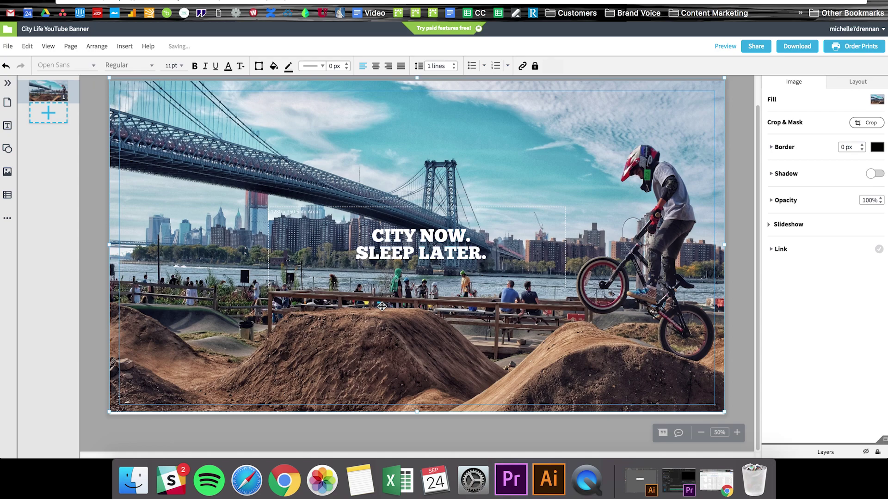
left_click(427, 208)
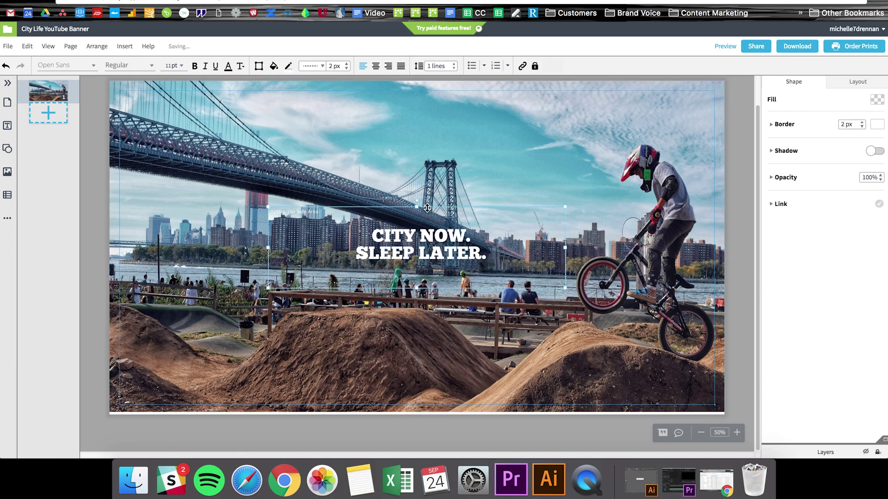
left_click(315, 212)
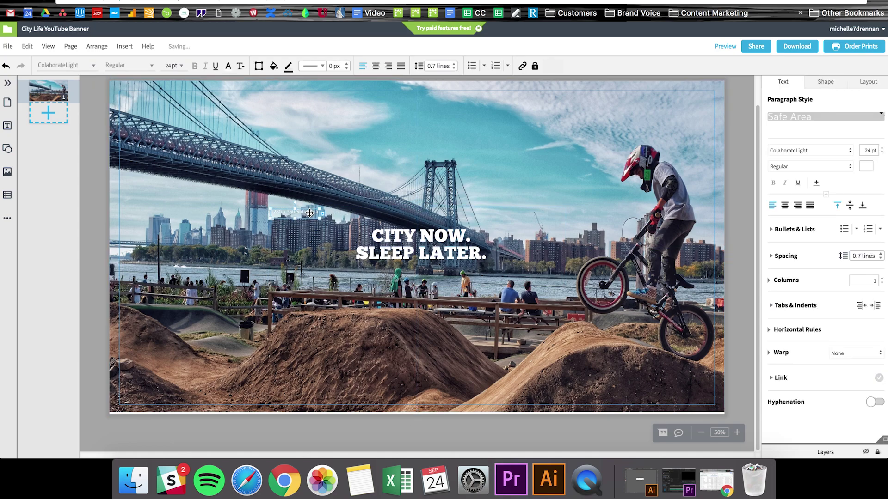
key("Delete")
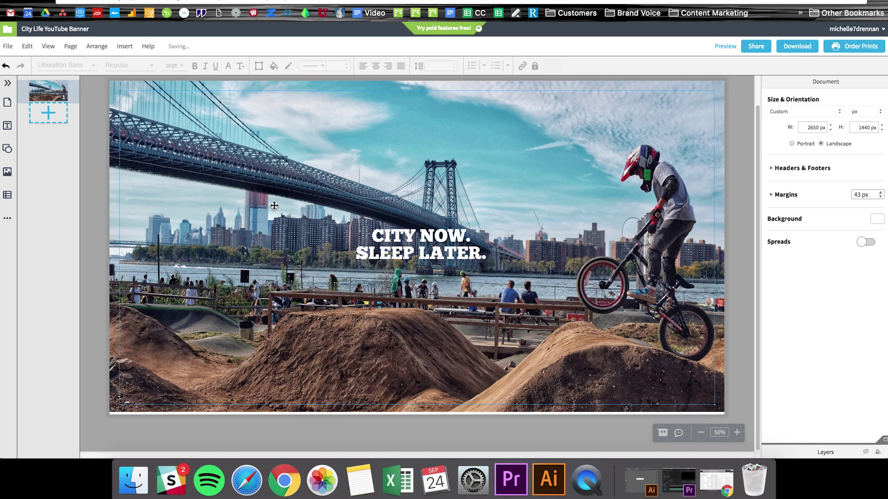
key("super+minus")
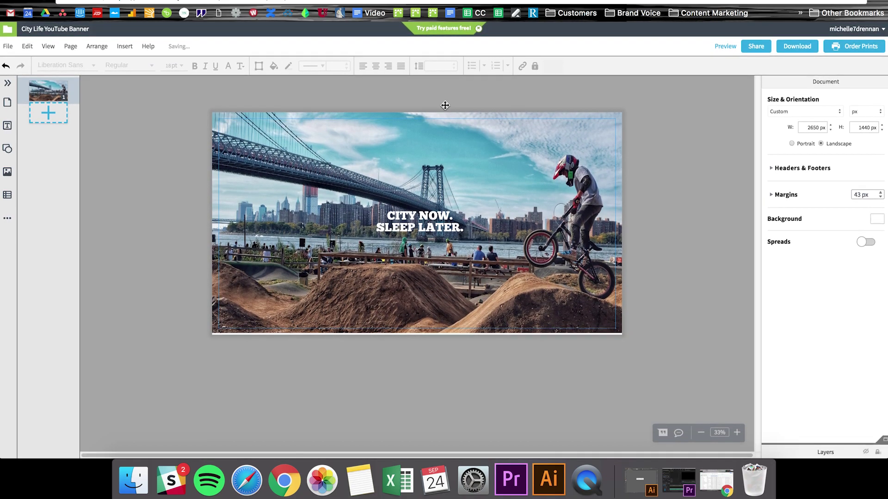
left_click(444, 105)
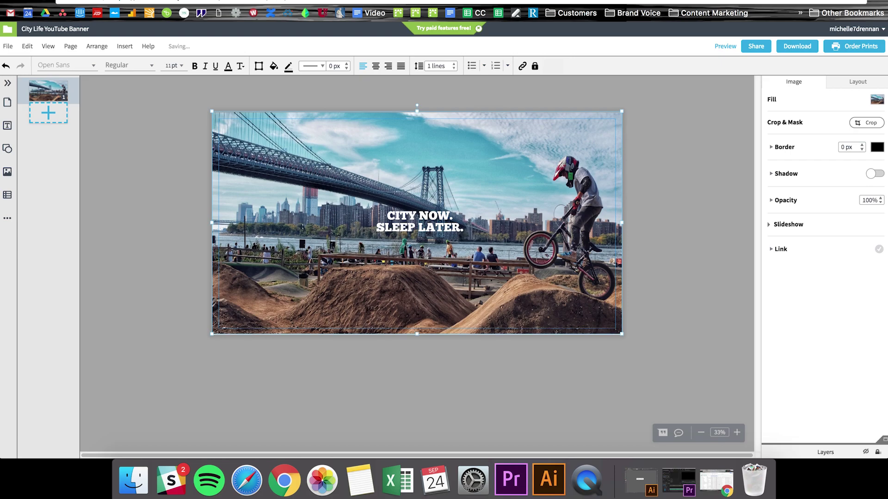
left_click(693, 192)
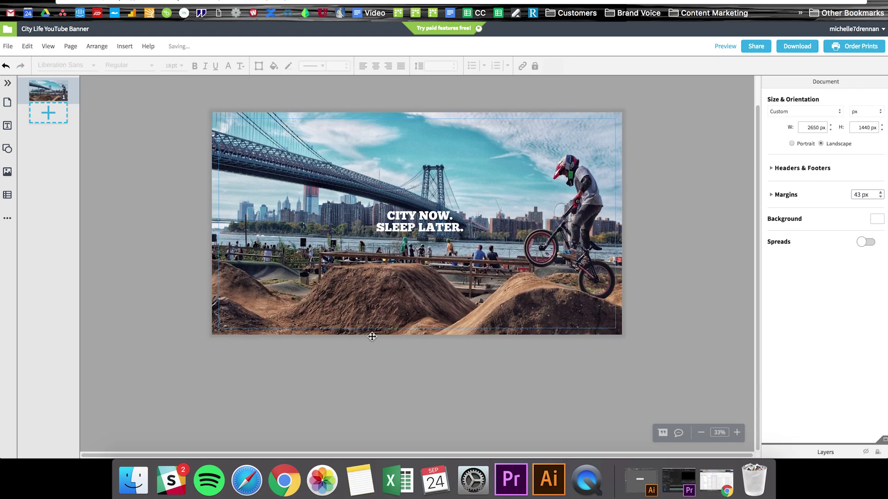
Download the banner as a JPEG via File > Download As
left_click(9, 46)
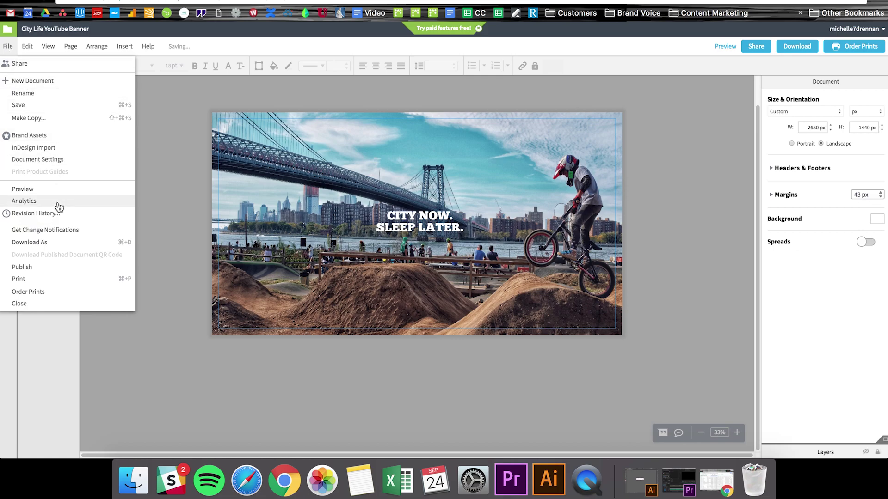
left_click(52, 242)
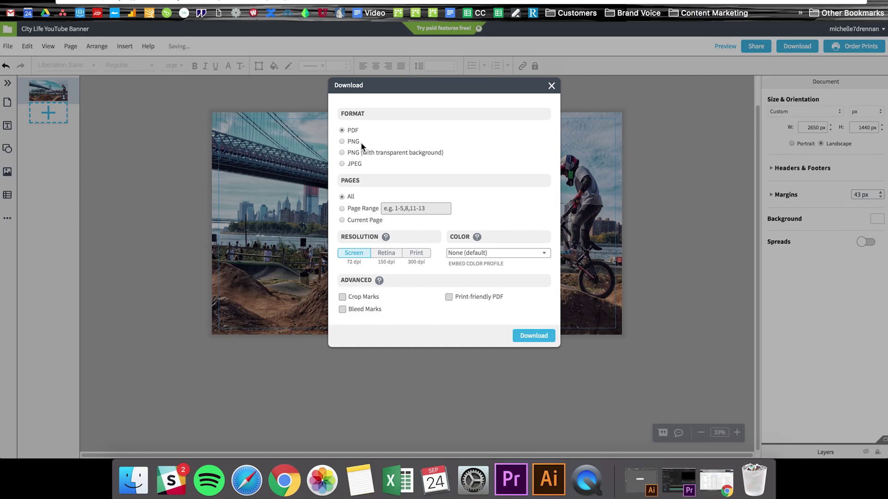
left_click(359, 165)
left_click(552, 86)
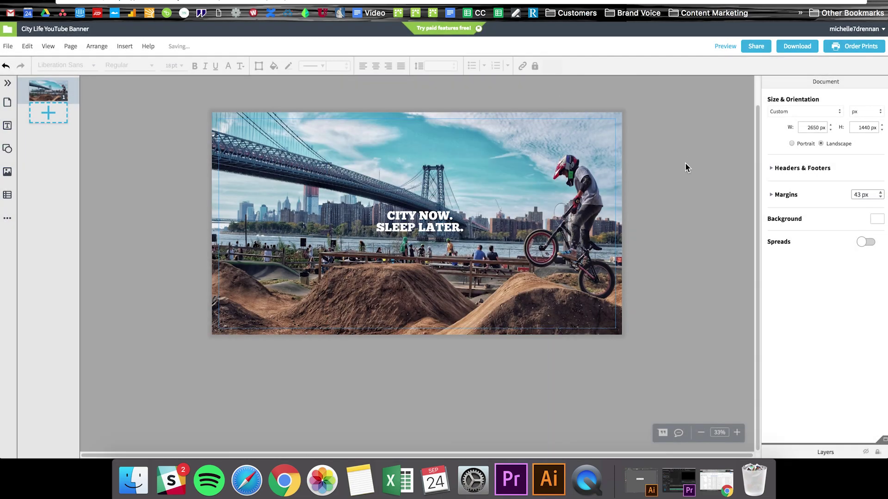